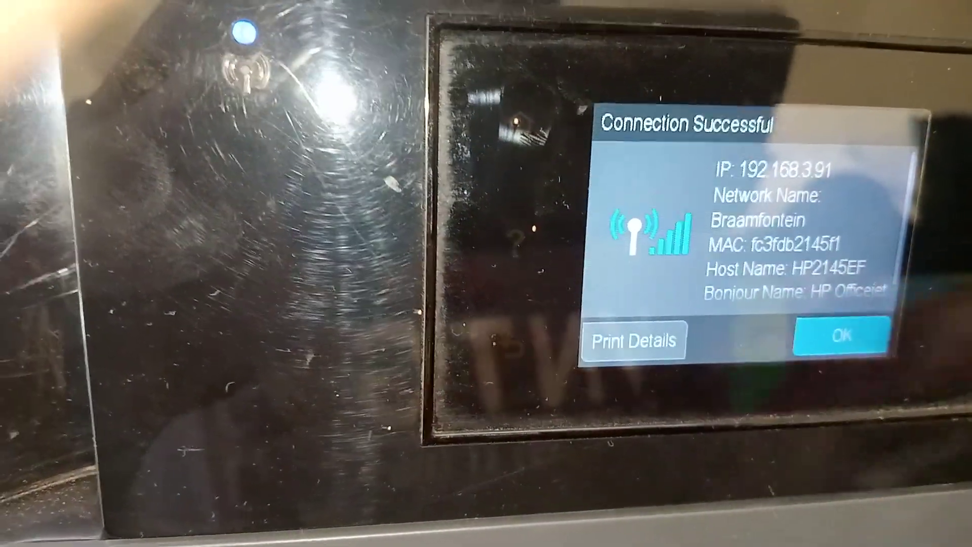
Step: Dismiss the Connection Successful message and the Braamfontein Wireless Summary to return home
click(875, 338)
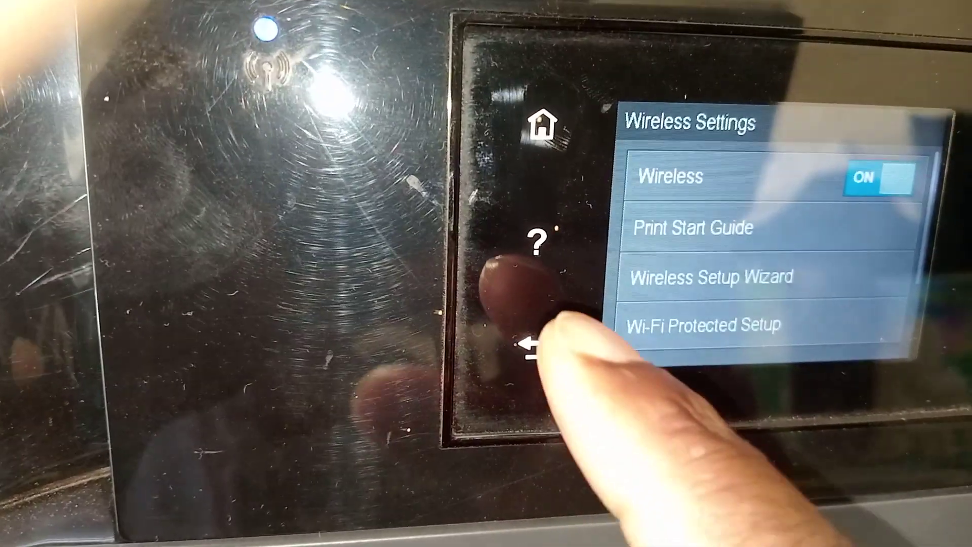
click(530, 354)
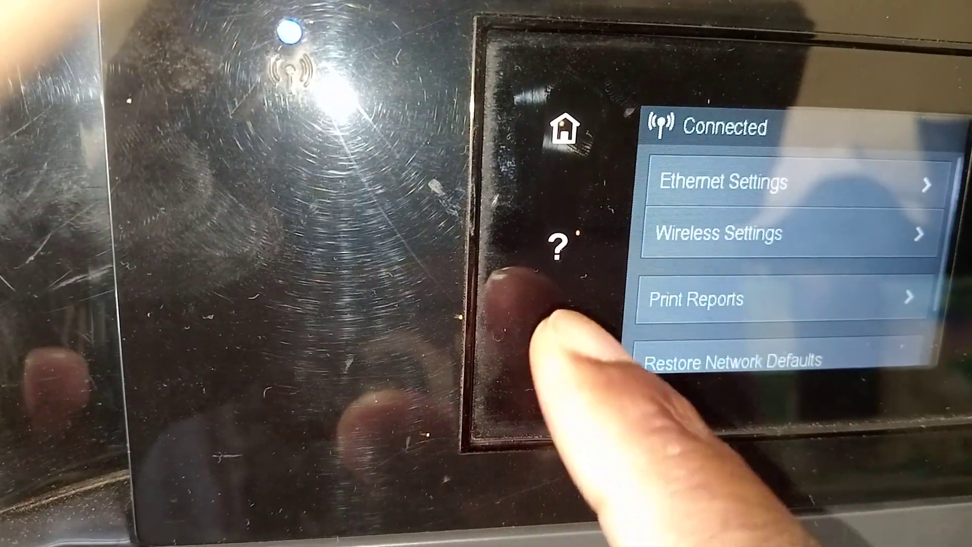
click(549, 348)
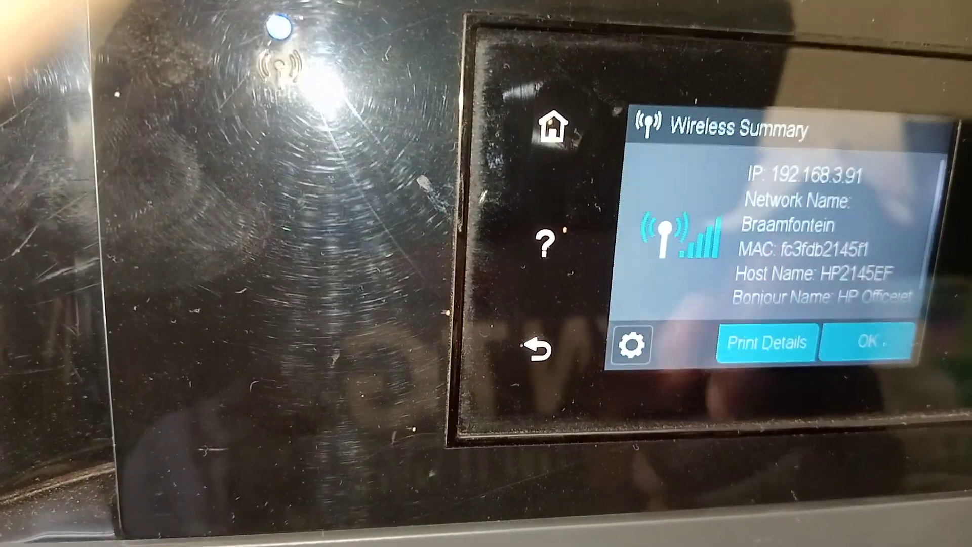
click(885, 343)
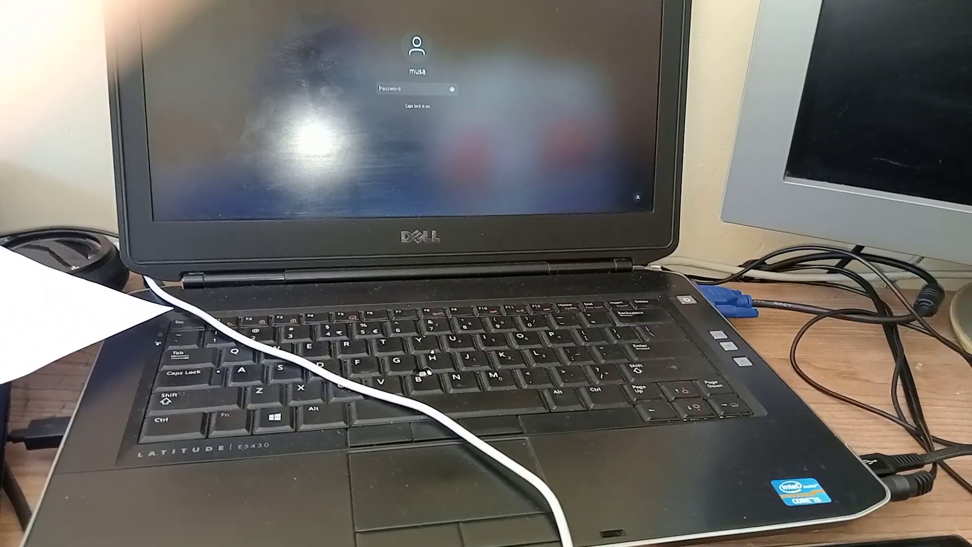
text(••)
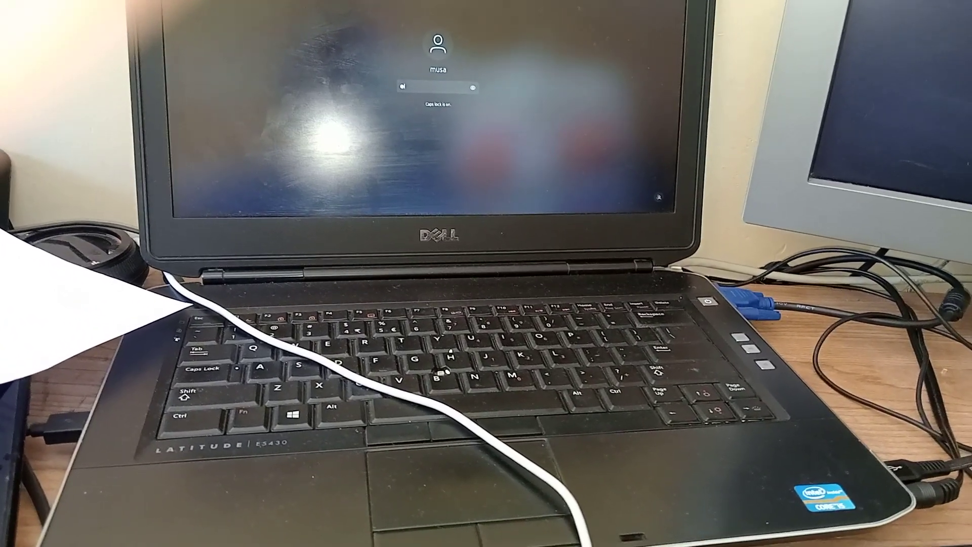
Step: Clear the password mistyped with Caps Lock, re-enter it and log in
key(BackSpace)
key(BackSpace)
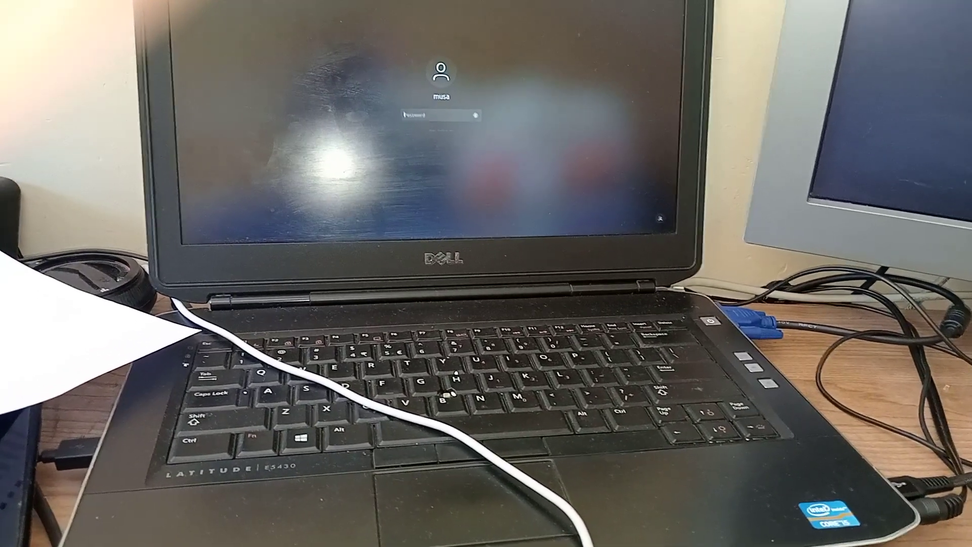
text(•)
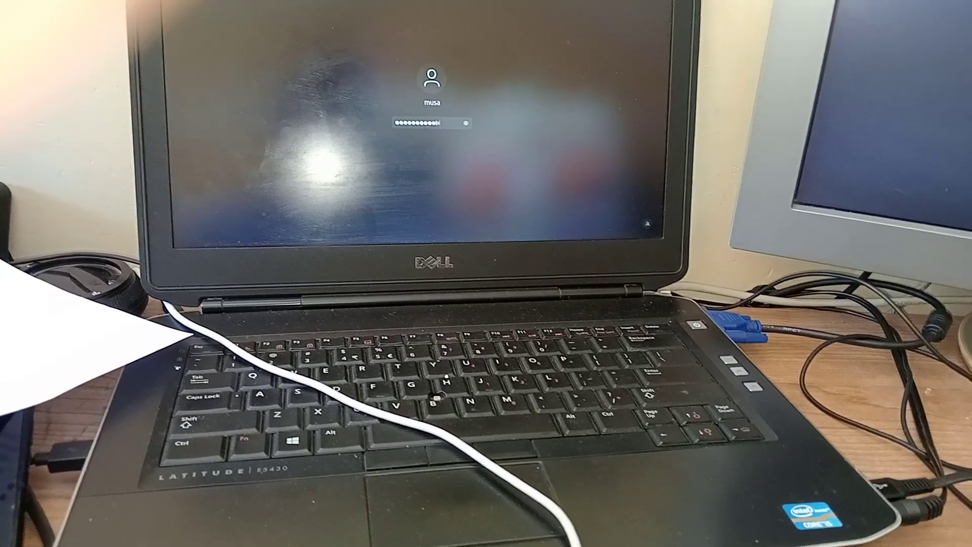
text(••)
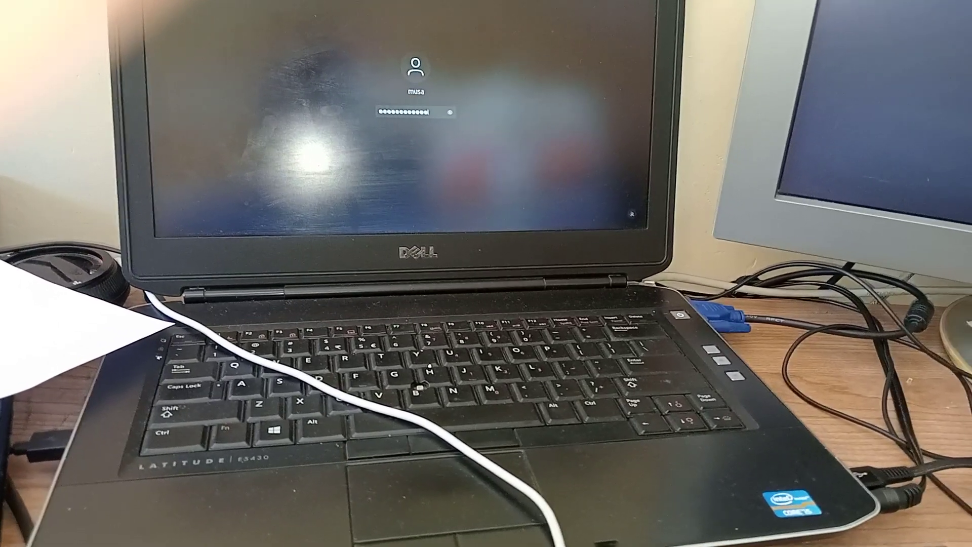
key(Return)
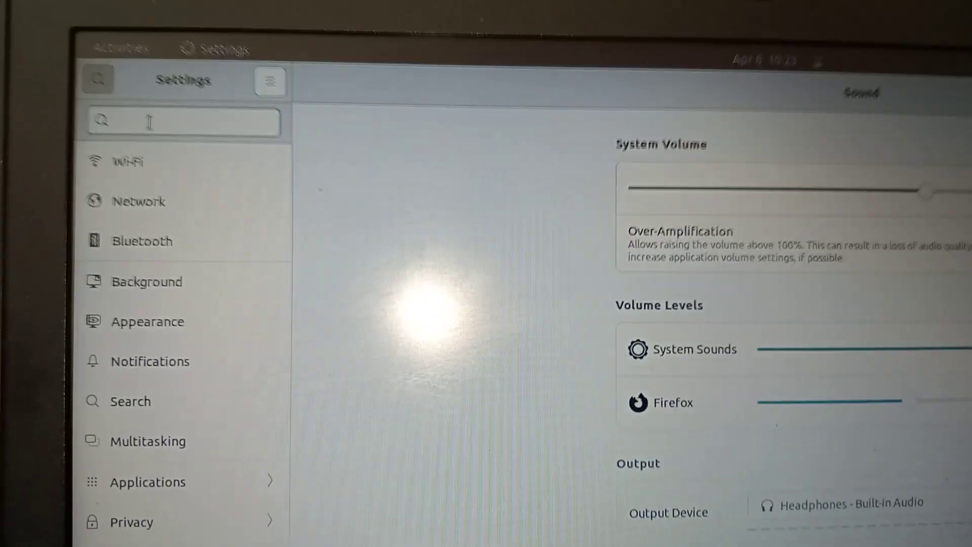
text(p)
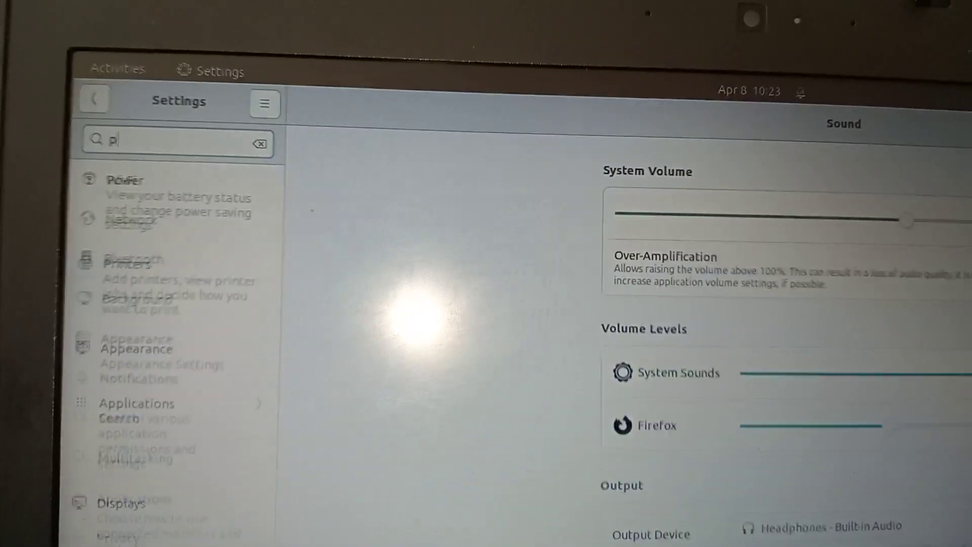
text(rinter)
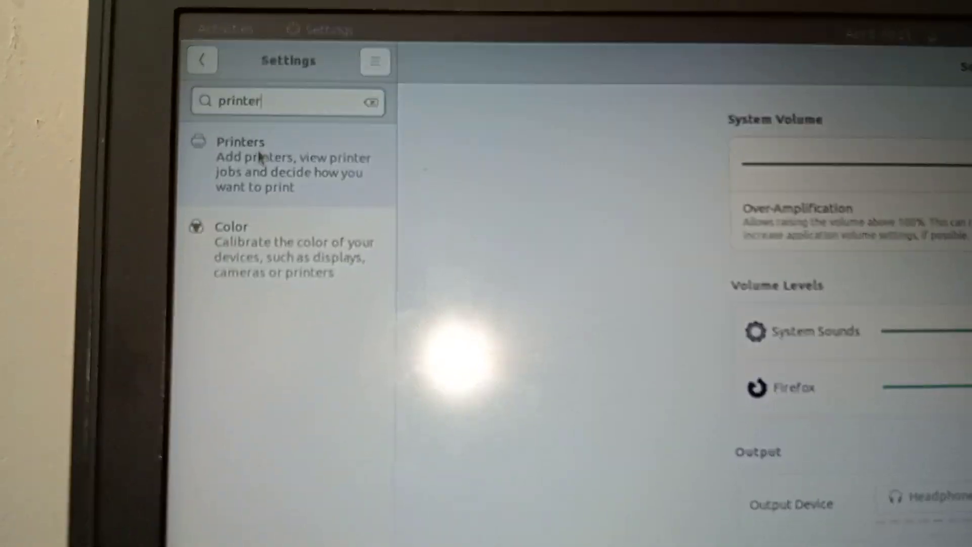
Step: Add the HP-Officejet-Pro-8610 from the Printers panel so it appears as Ready
click(262, 179)
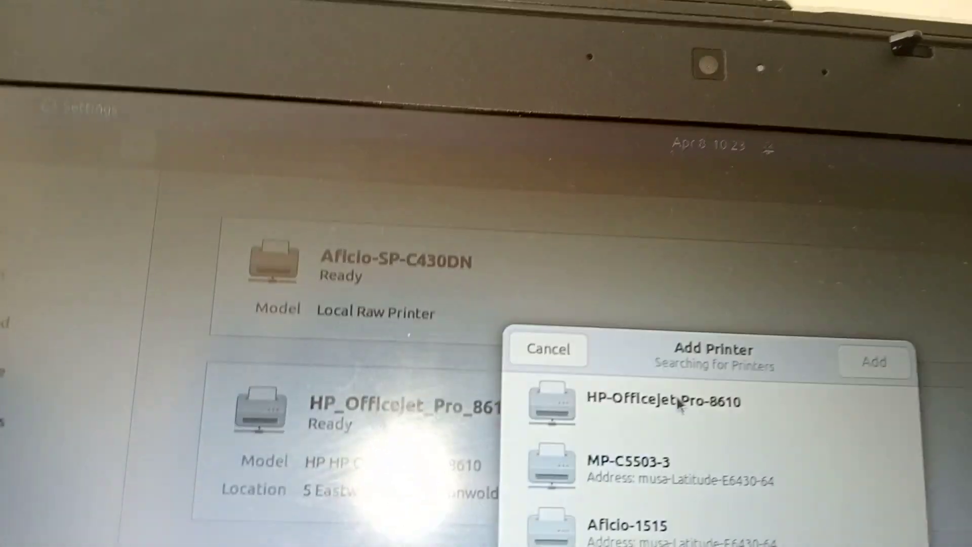
click(647, 405)
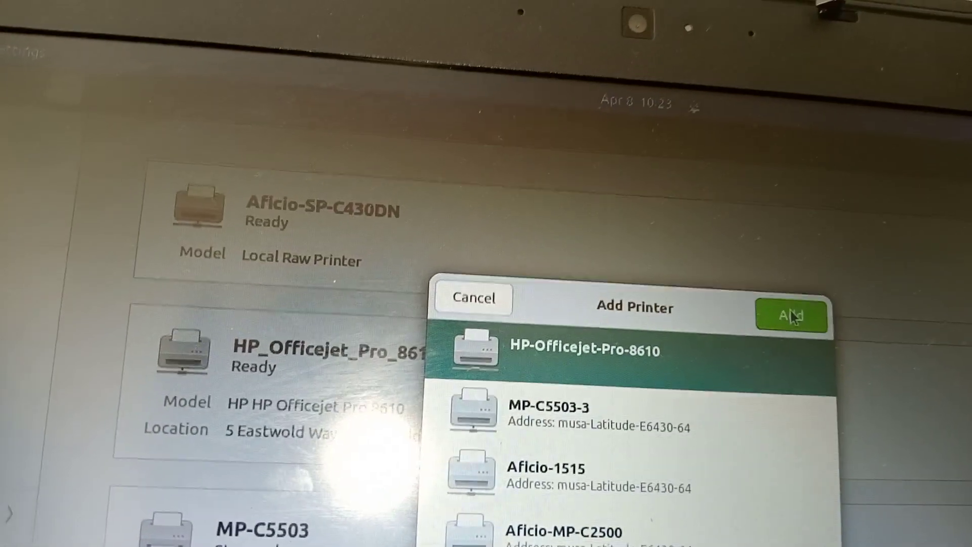
click(770, 298)
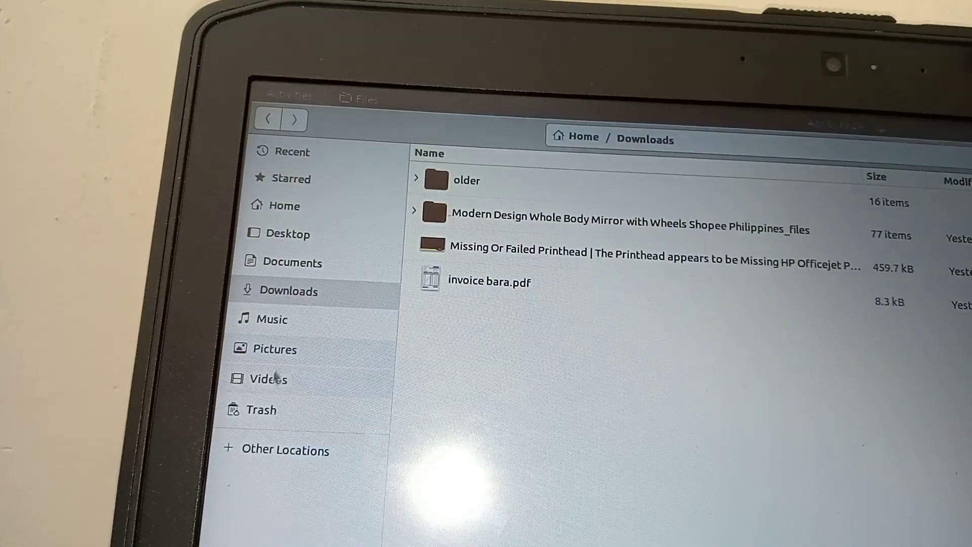
Step: Restore Sthole.pdf from the Trash to Downloads and open it
click(260, 373)
click(254, 420)
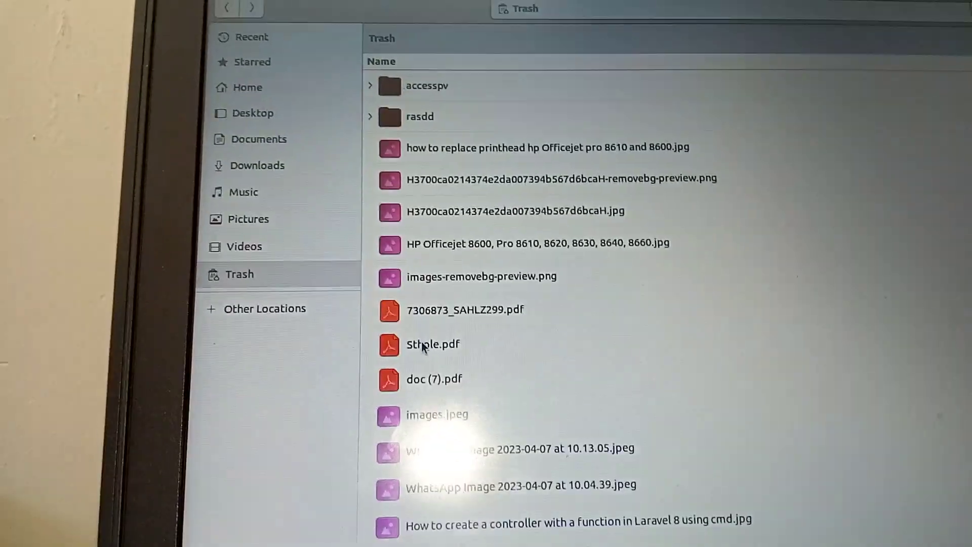
right_click(448, 334)
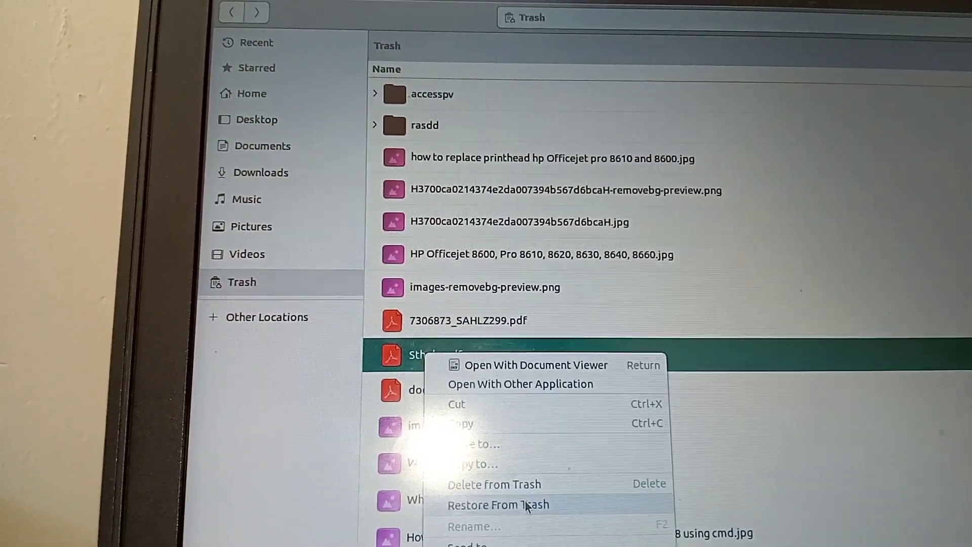
click(526, 502)
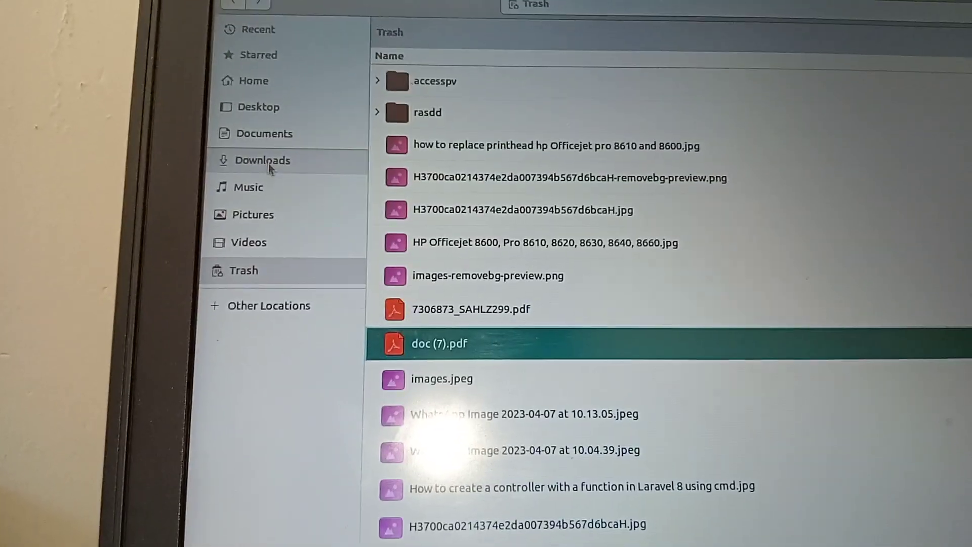
click(255, 154)
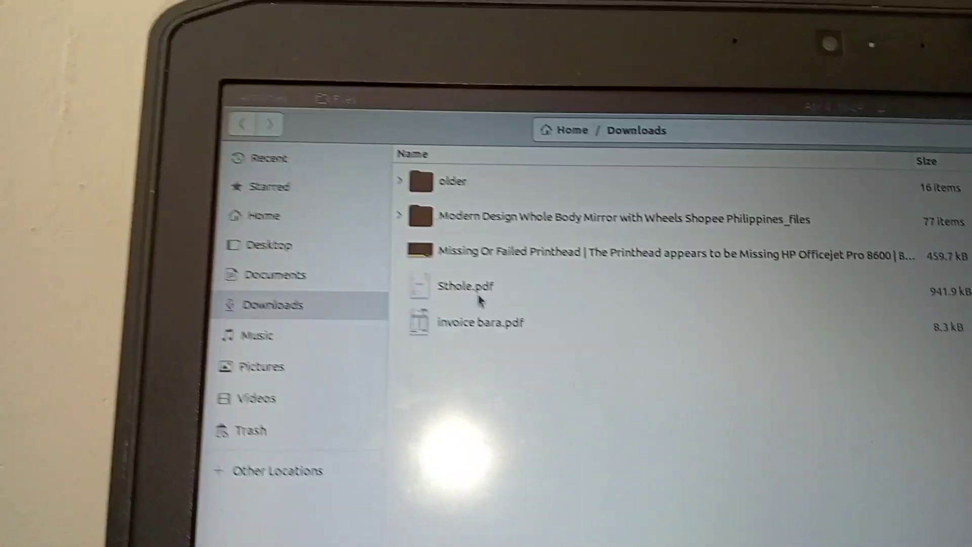
double_click(450, 160)
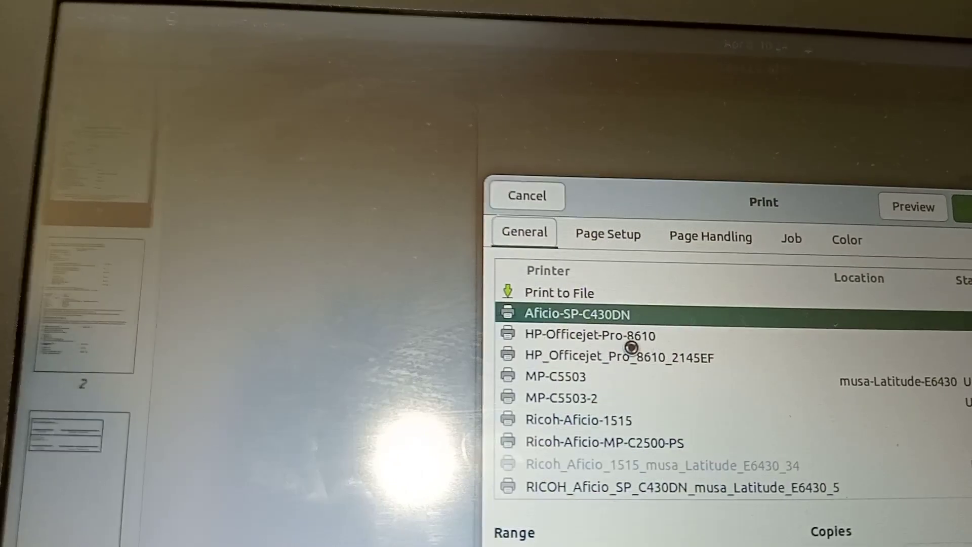
Step: Print Sthole.pdf on the HP-Officejet-Pro-8610
click(601, 332)
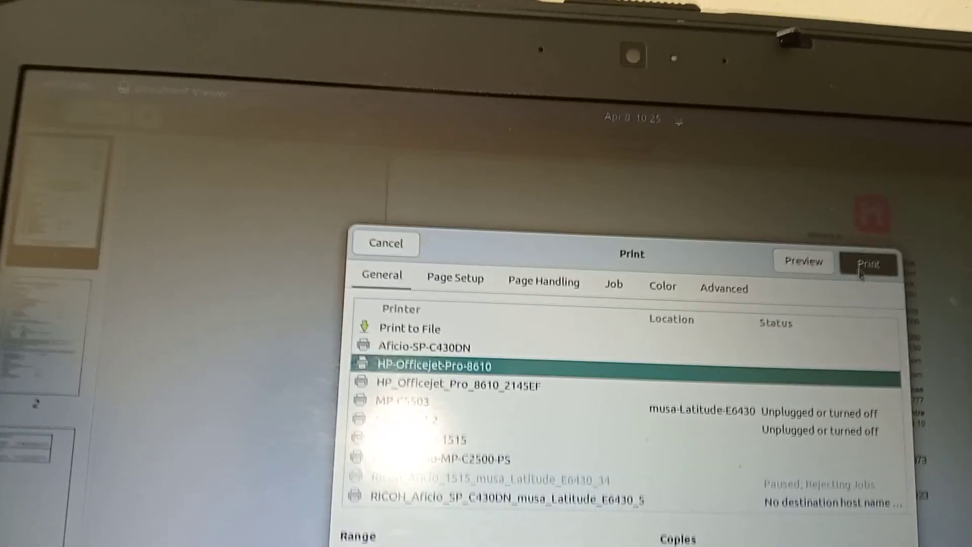
click(874, 262)
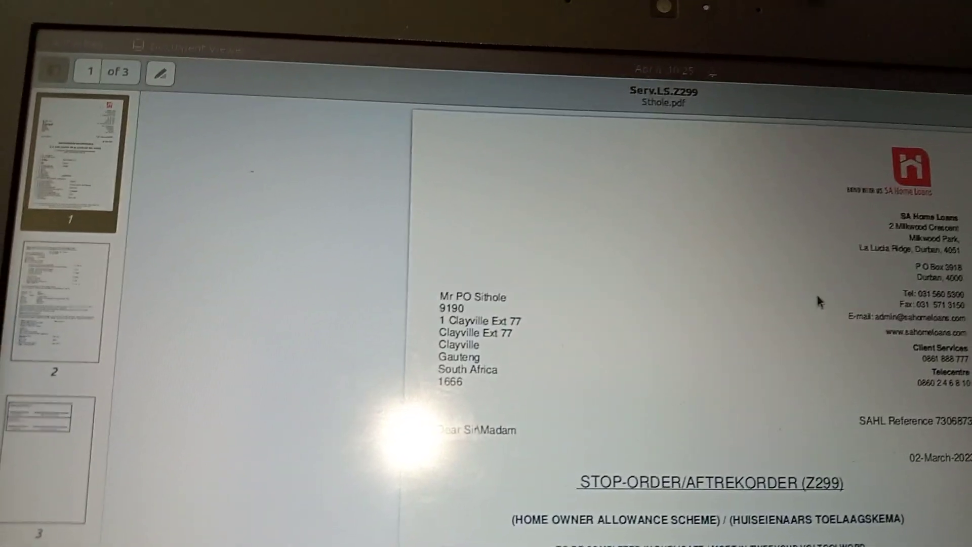